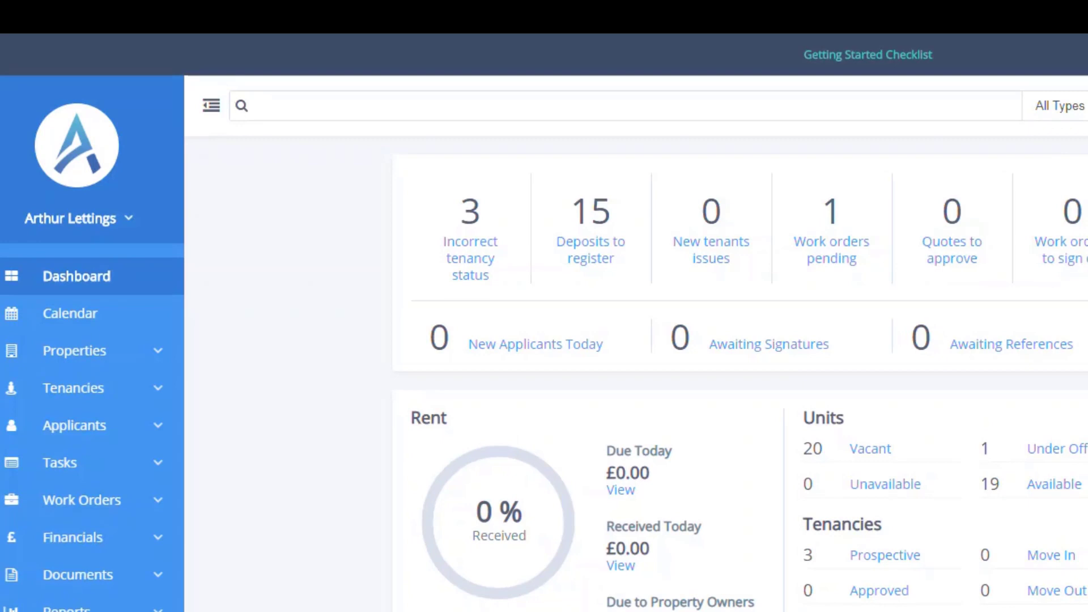
Step: Start a new residential tenancy for Unit 4 and set its tenancy status to Current
{"action": "left_click", "coordinate": [95, 388]}
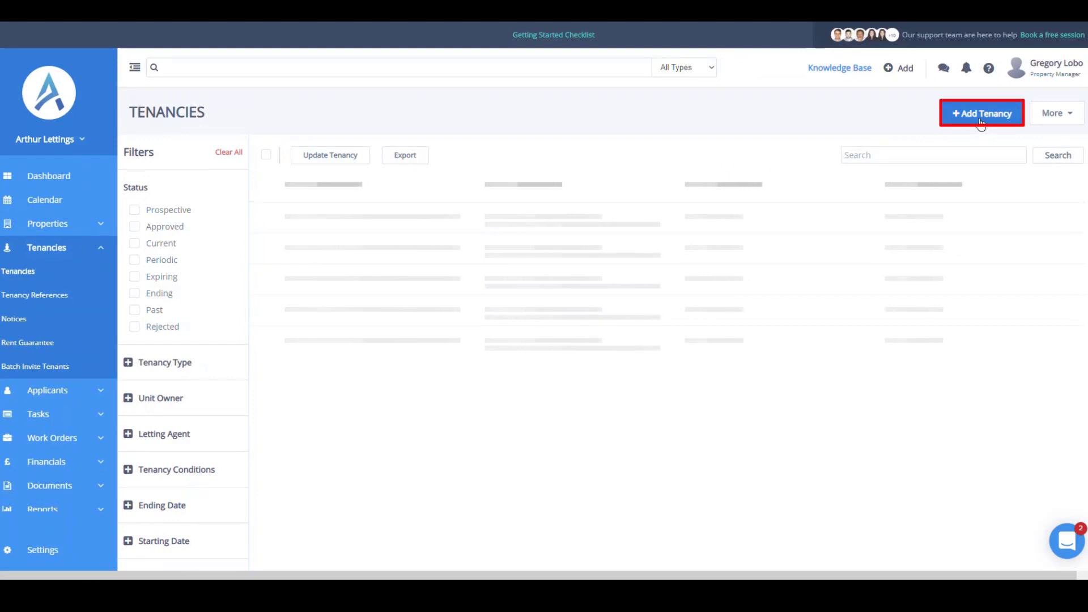
{"action": "left_click", "coordinate": [981, 120]}
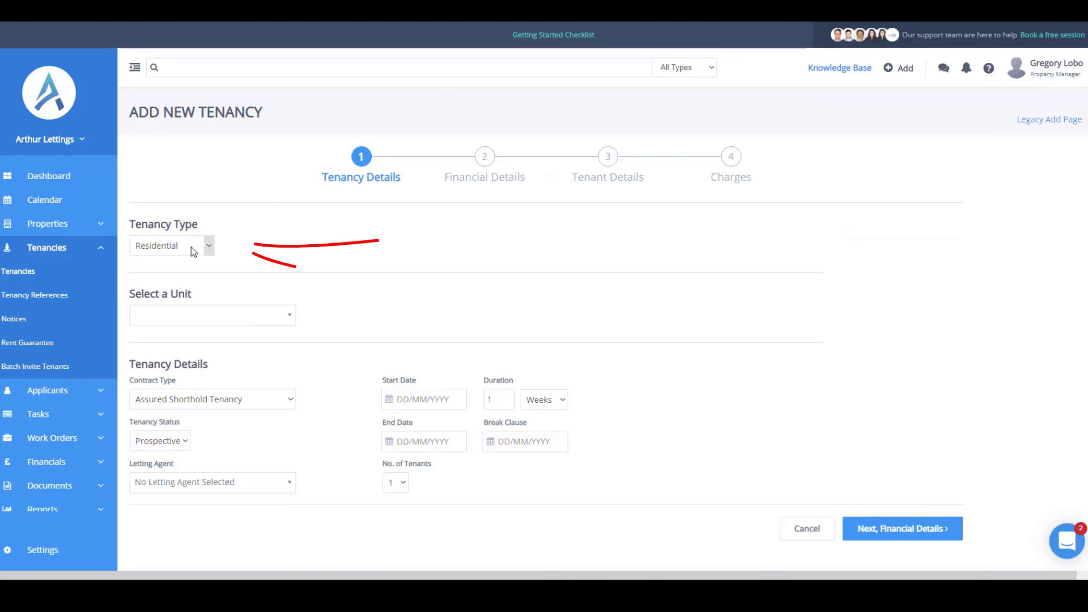
{"action": "left_click", "coordinate": [224, 322]}
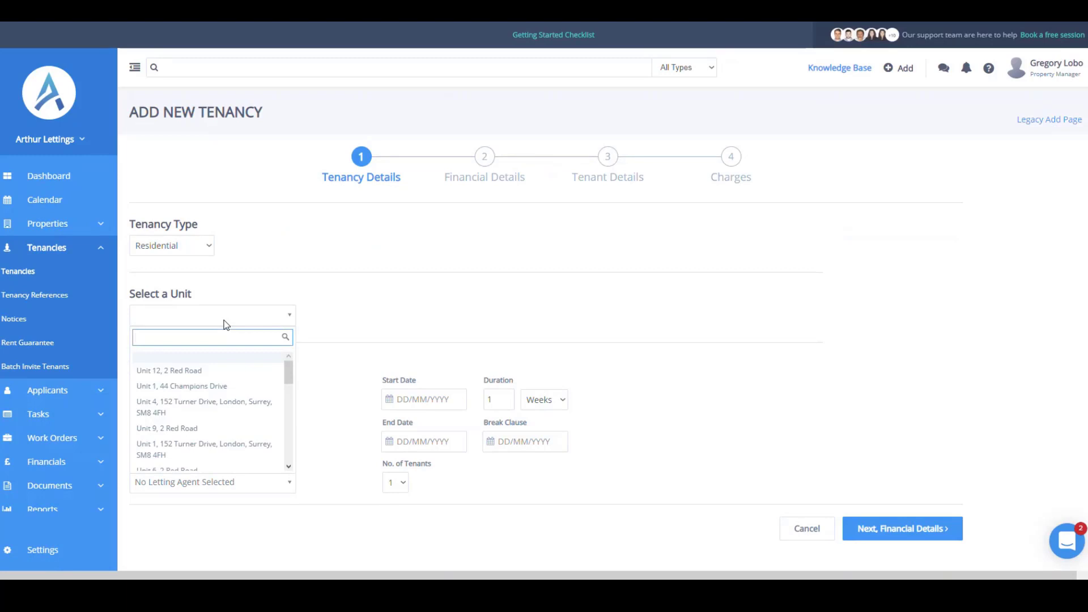
{"action": "left_click", "coordinate": [213, 414]}
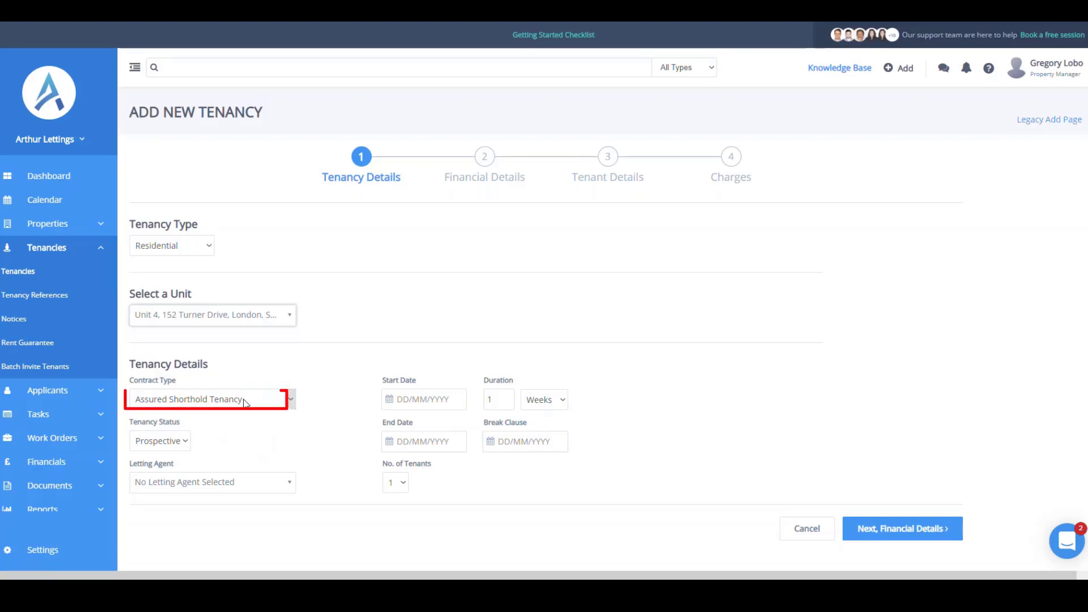
{"action": "left_click", "coordinate": [152, 448]}
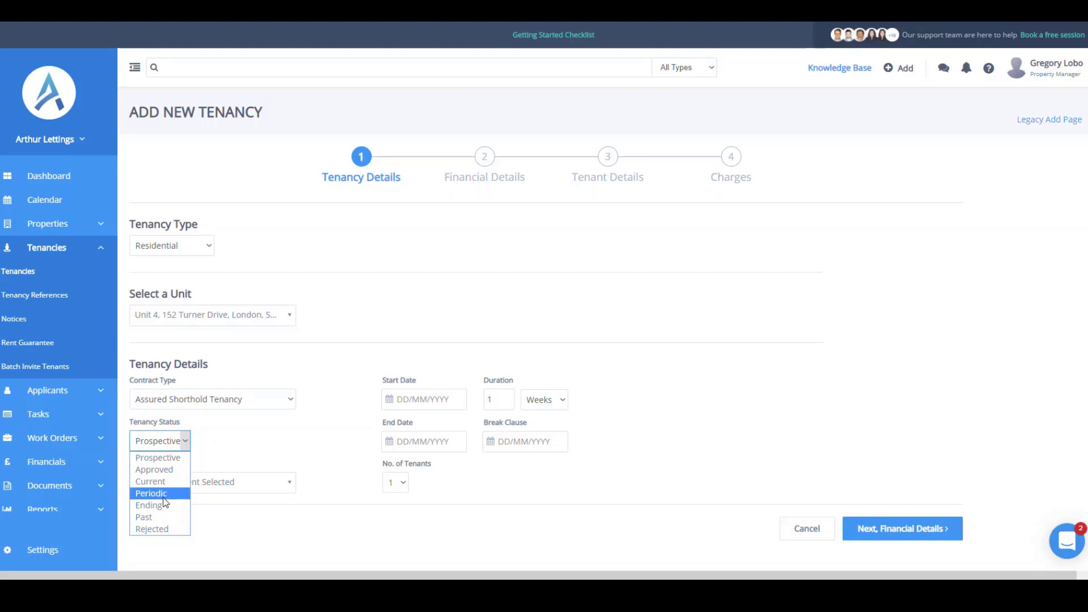
{"action": "left_click", "coordinate": [162, 482]}
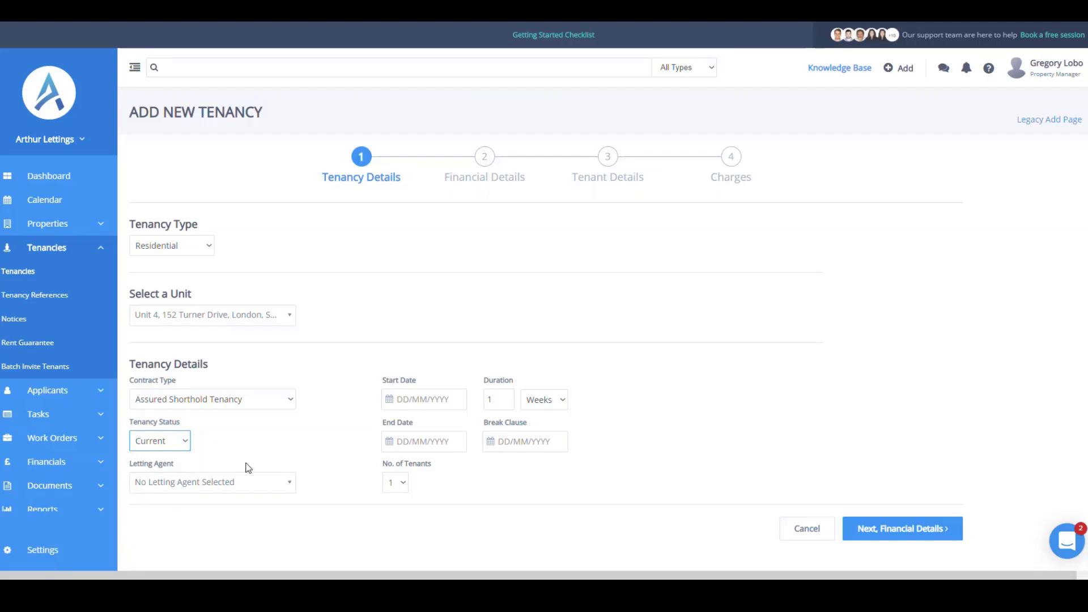
Step: Set the tenancy's start date to 01/05/2019 and its duration to 1 year, then continue to the financial details
{"action": "left_click", "coordinate": [389, 404]}
{"action": "left_click", "coordinate": [391, 421]}
{"action": "left_click", "coordinate": [392, 421]}
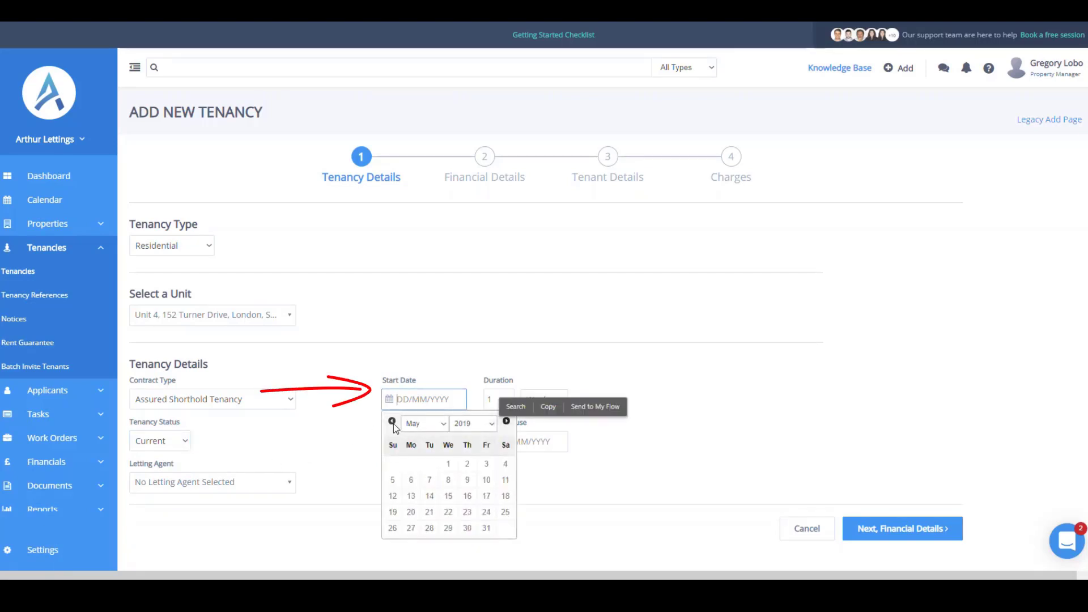
{"action": "left_click", "coordinate": [391, 421]}
{"action": "left_click", "coordinate": [448, 463]}
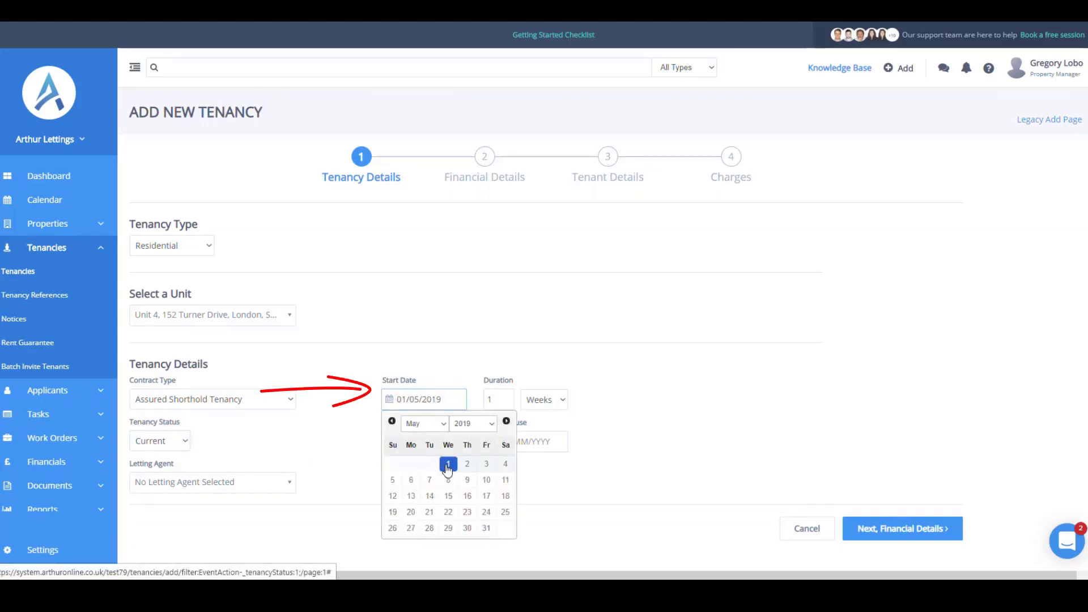
{"action": "left_click", "coordinate": [538, 400]}
{"action": "left_click", "coordinate": [541, 441]}
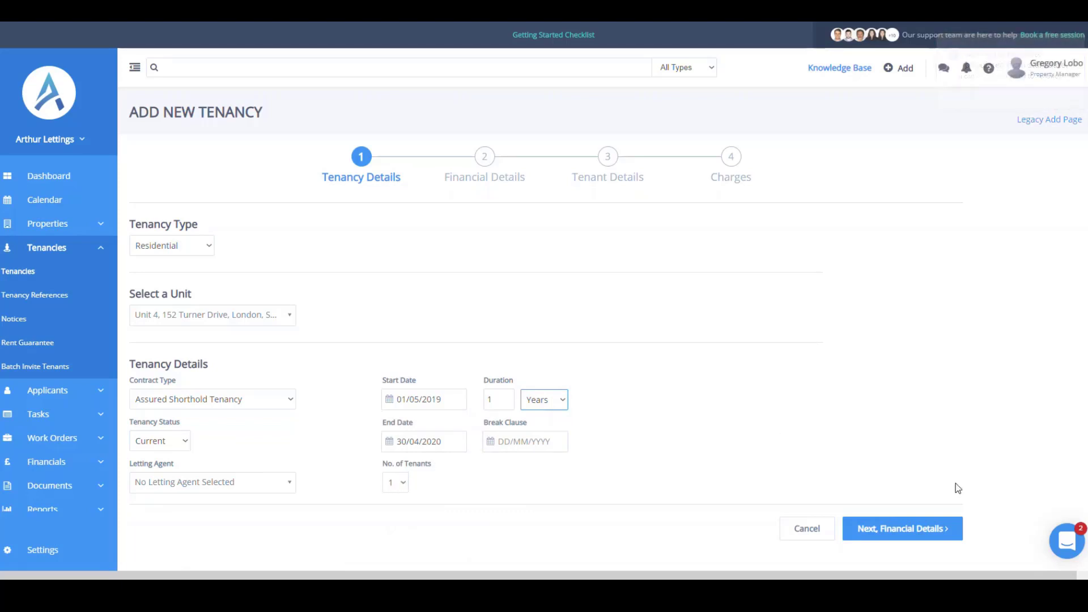
{"action": "left_click", "coordinate": [930, 535]}
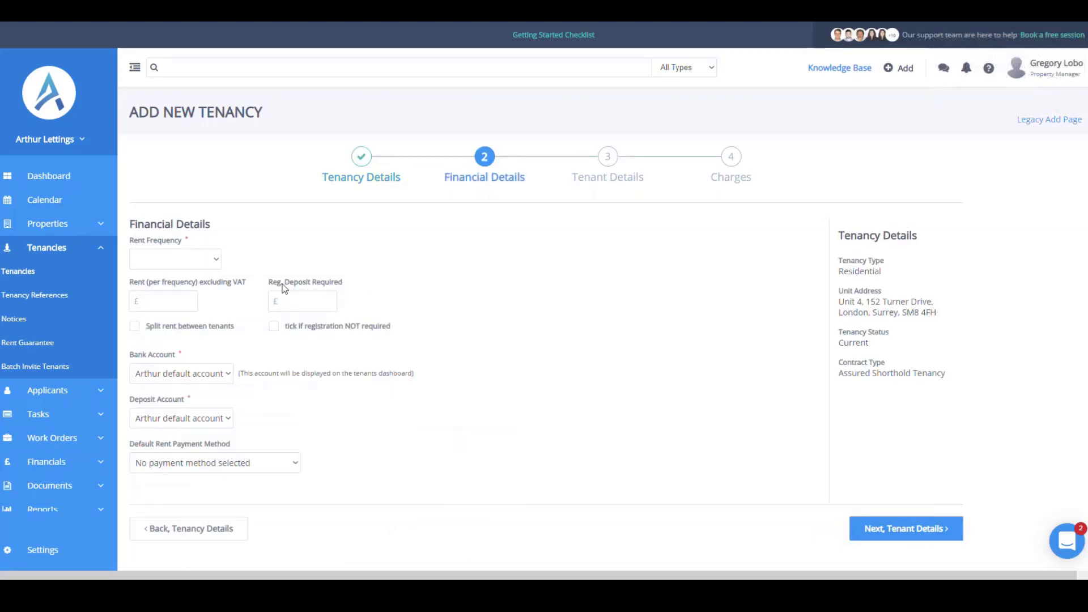
Step: Set the rent frequency to Monthly, with a rent of £500 and a required registered deposit of £600
{"action": "left_click", "coordinate": [203, 263]}
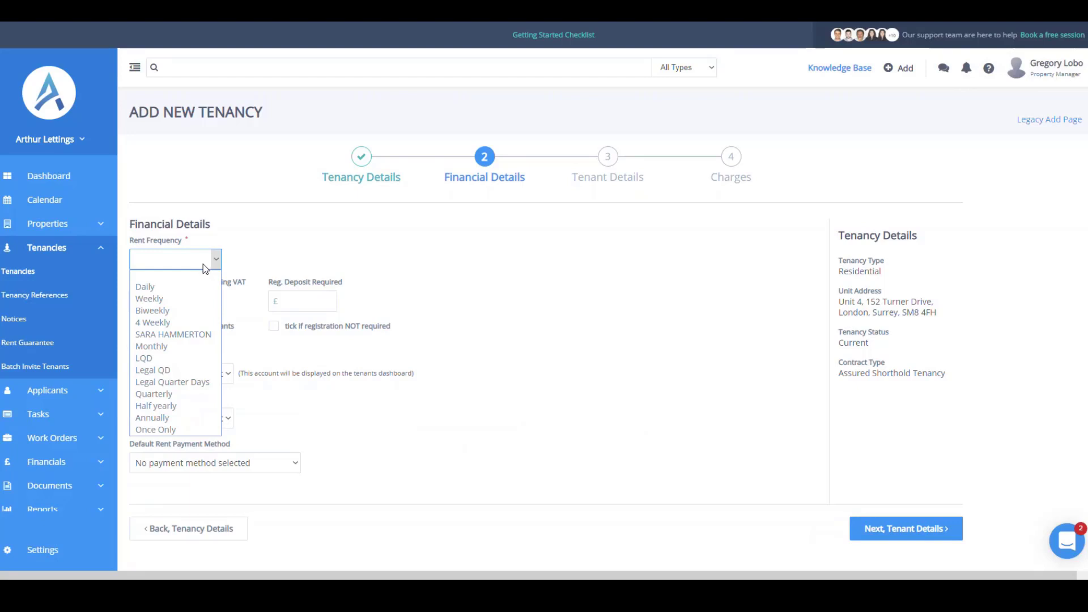
{"action": "left_click", "coordinate": [166, 344]}
{"action": "left_click", "coordinate": [178, 303]}
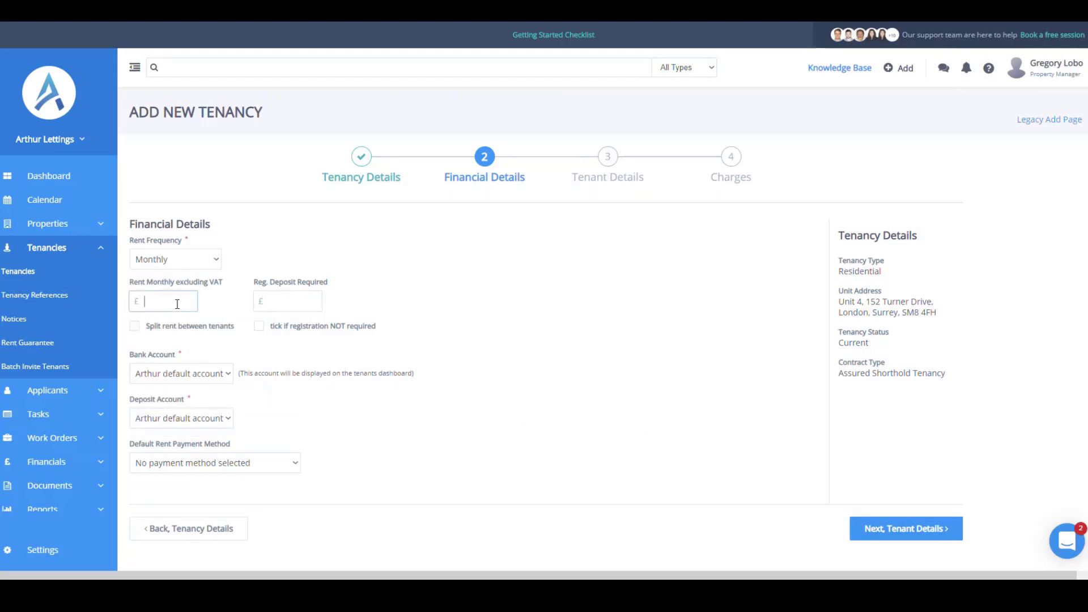
{"action": "type", "text": "500"}
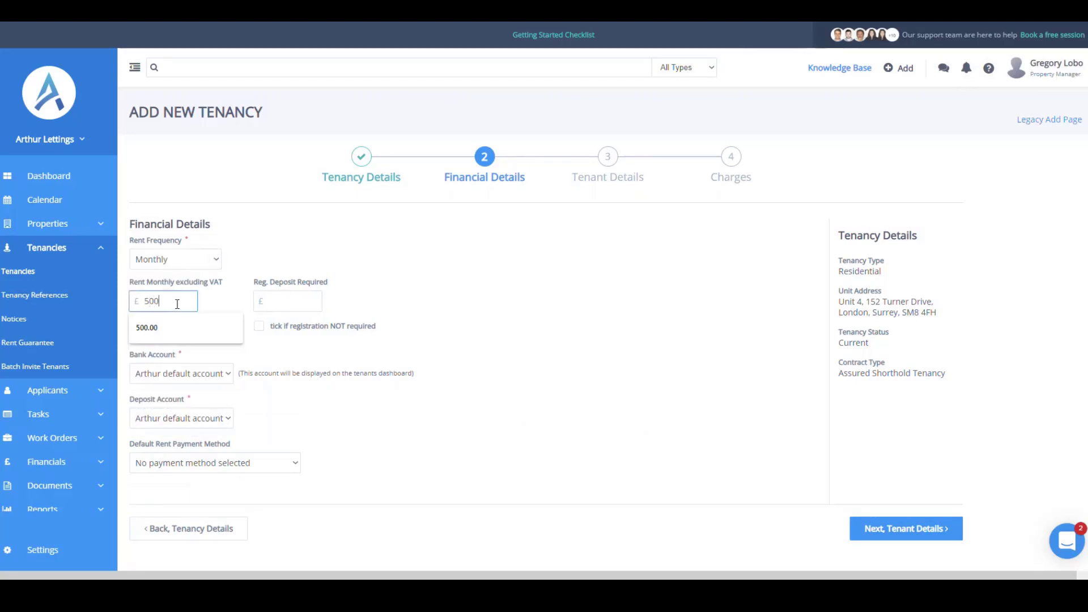
{"action": "key", "text": "Tab"}
{"action": "type", "text": "600"}
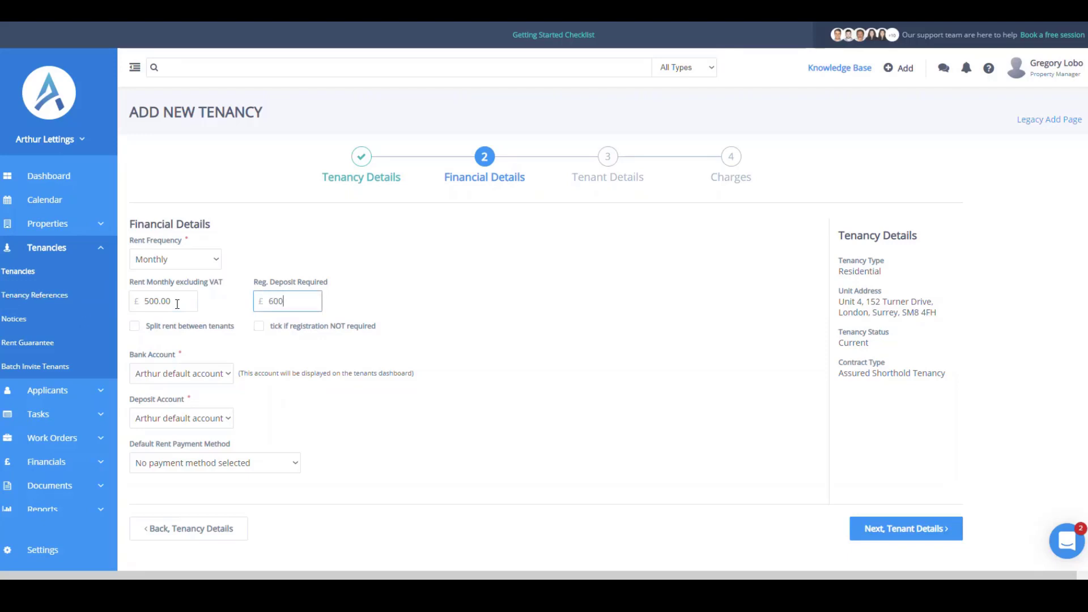
Step: Mark the deposit as not requiring registration and continue to the tenant details
{"action": "left_click", "coordinate": [259, 326]}
{"action": "left_click", "coordinate": [297, 458]}
{"action": "left_click", "coordinate": [298, 459]}
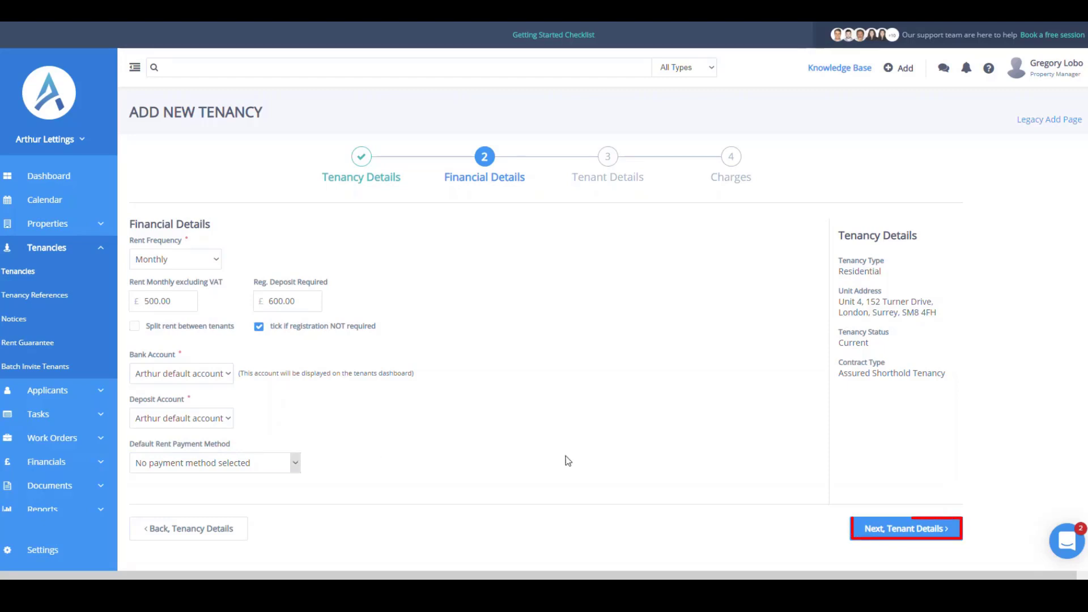
{"action": "left_click", "coordinate": [905, 537]}
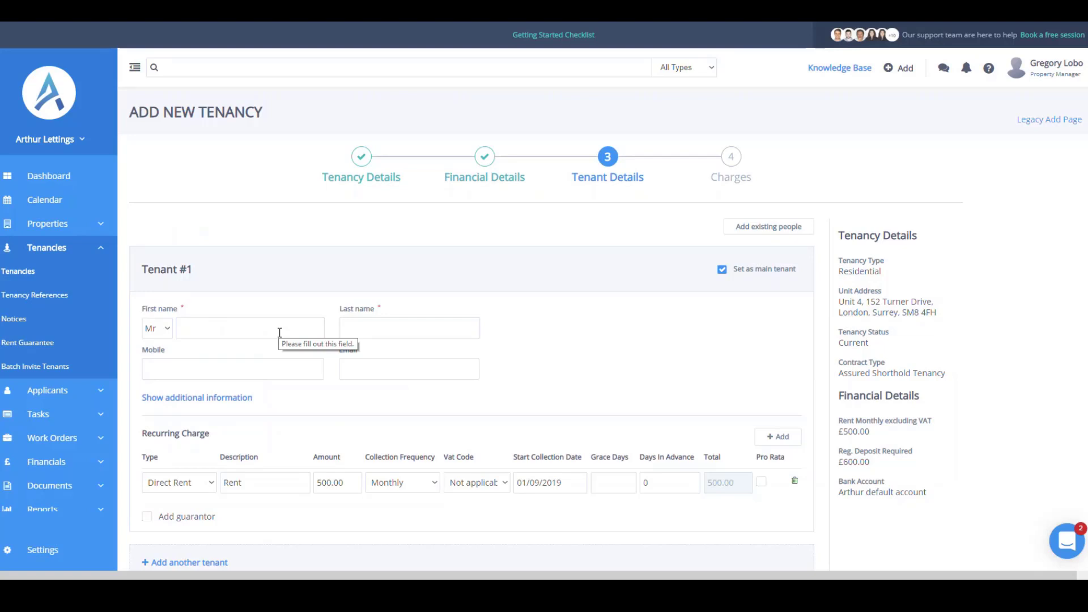
Step: Enter the main tenant's first and last name
{"action": "left_click", "coordinate": [280, 333]}
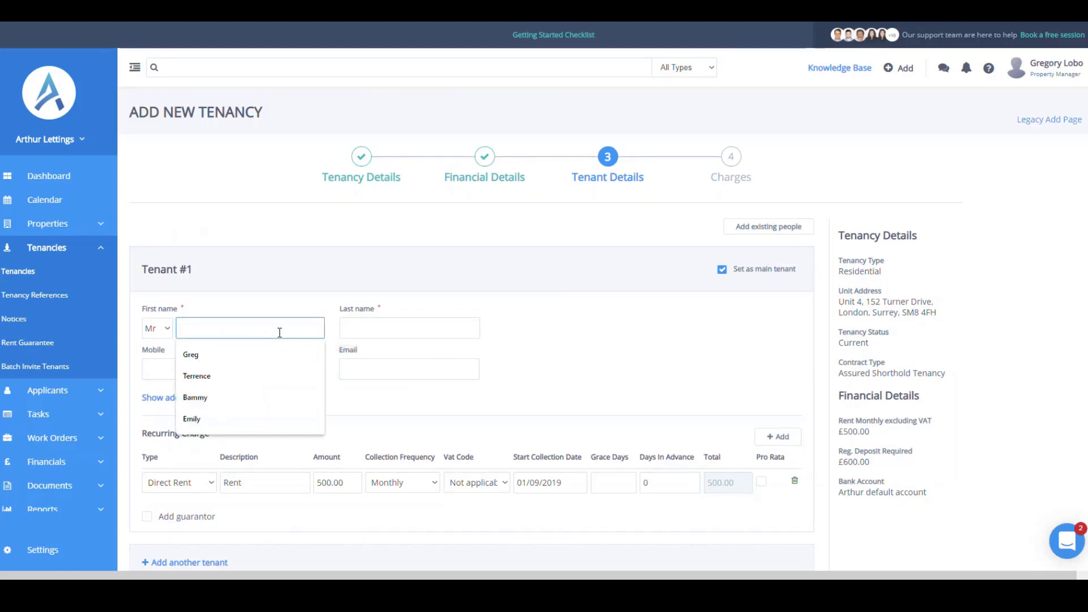
{"action": "type", "text": "Jonny"}
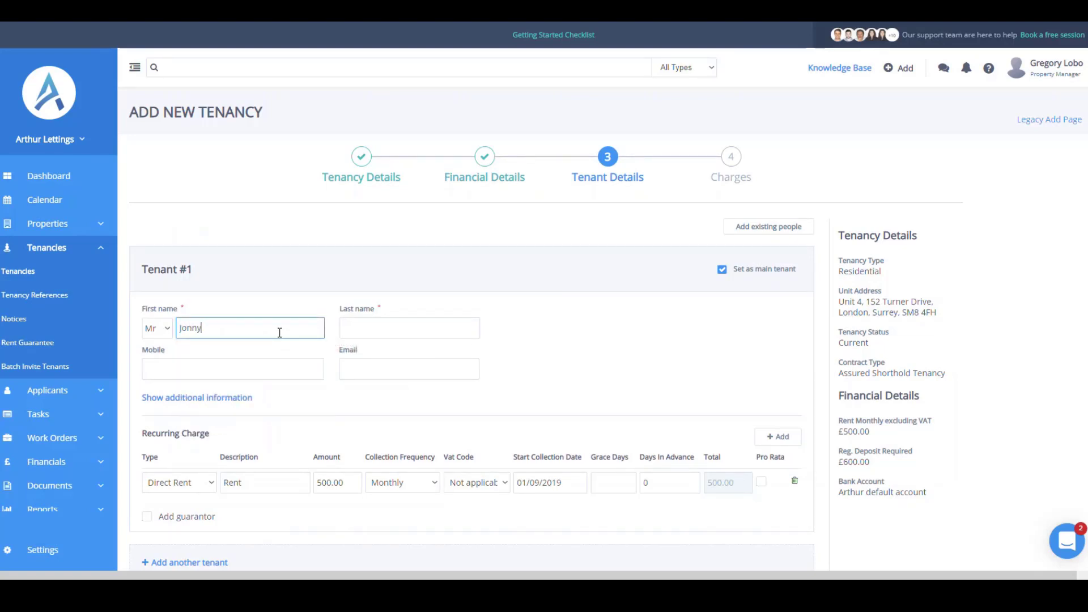
{"action": "key", "text": "Tab"}
{"action": "type", "text": "Smith"}
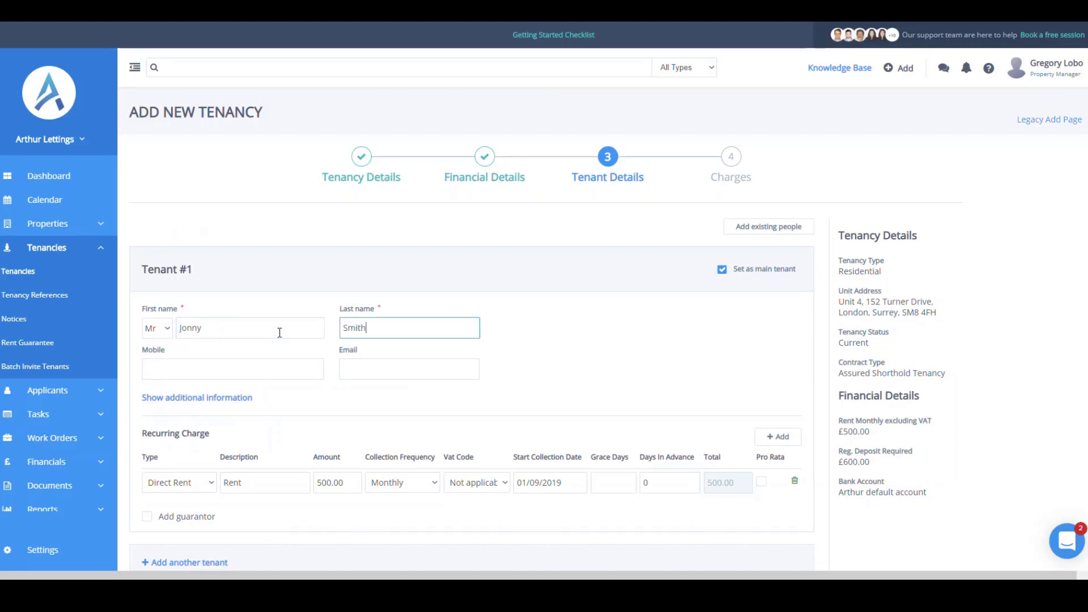
Step: Set the tenant's recurring charge type to Rent Charge and its start collection date to 01/08/2019
{"action": "scroll", "coordinate": [536, 318], "scroll_direction": "down", "scroll_amount": 1}
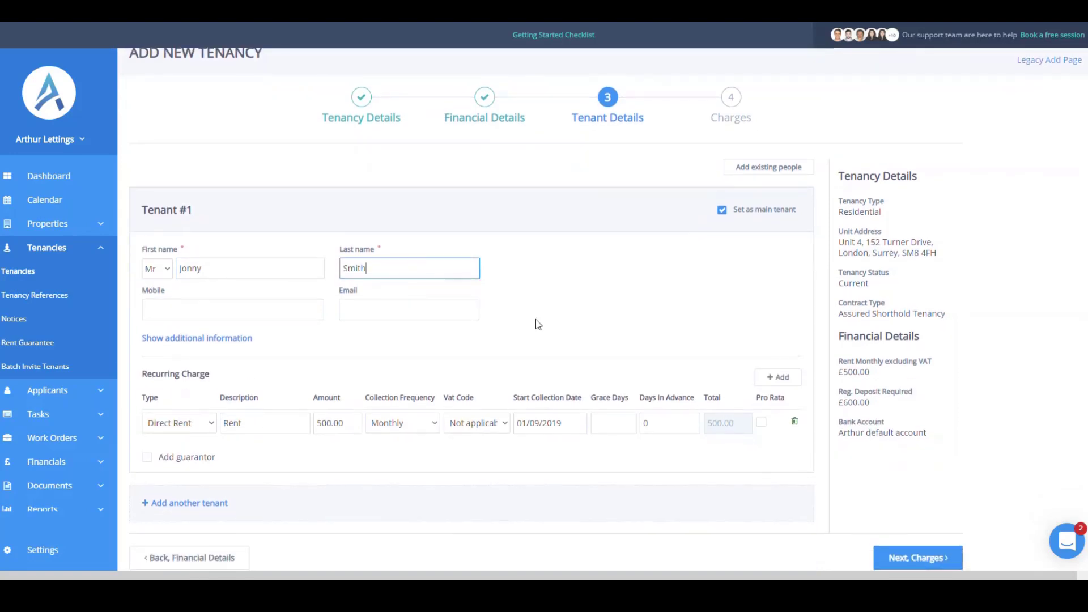
{"action": "left_click", "coordinate": [205, 425]}
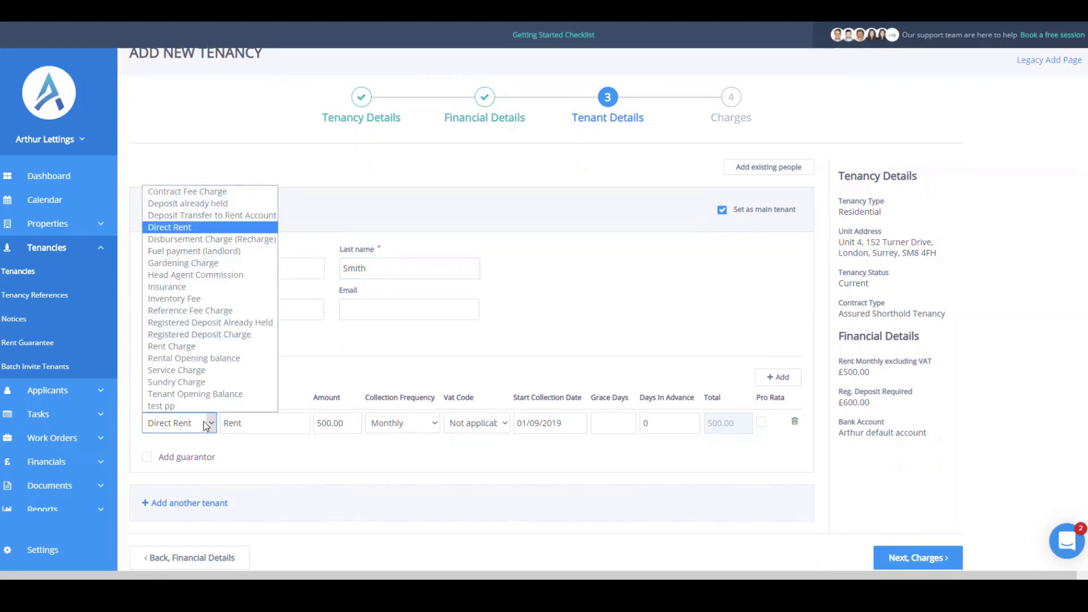
{"action": "left_click", "coordinate": [215, 352]}
{"action": "left_click", "coordinate": [262, 421]}
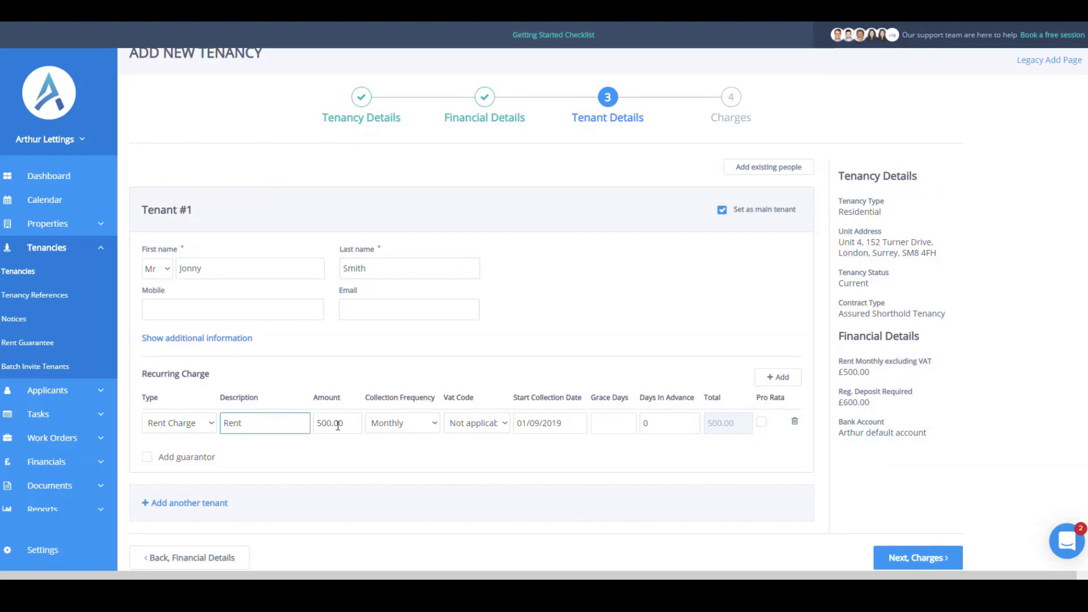
{"action": "left_click", "coordinate": [579, 424]}
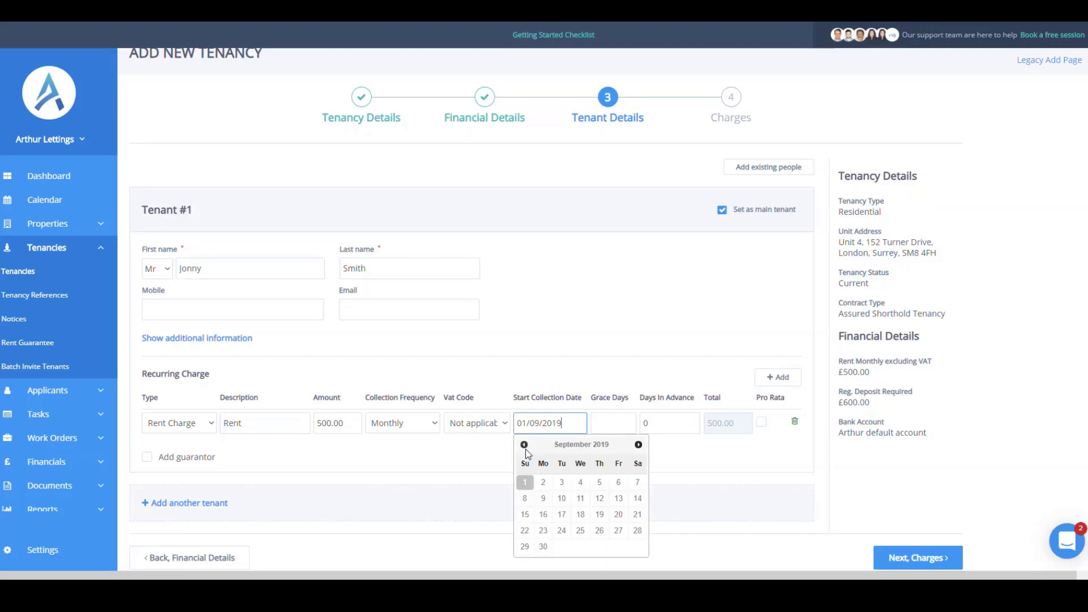
{"action": "left_click", "coordinate": [524, 445]}
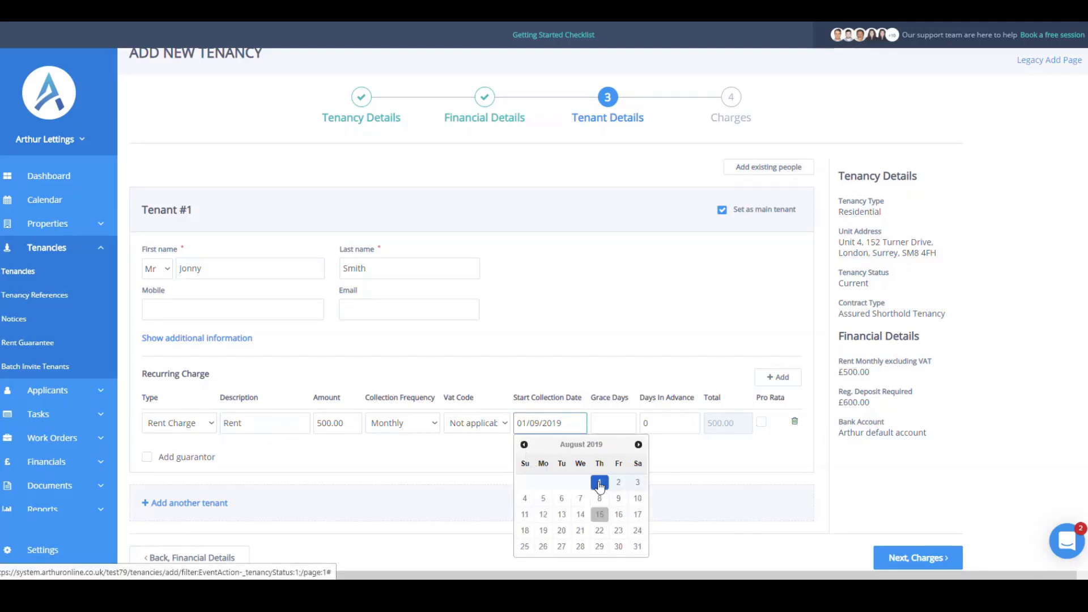
{"action": "left_click", "coordinate": [600, 484]}
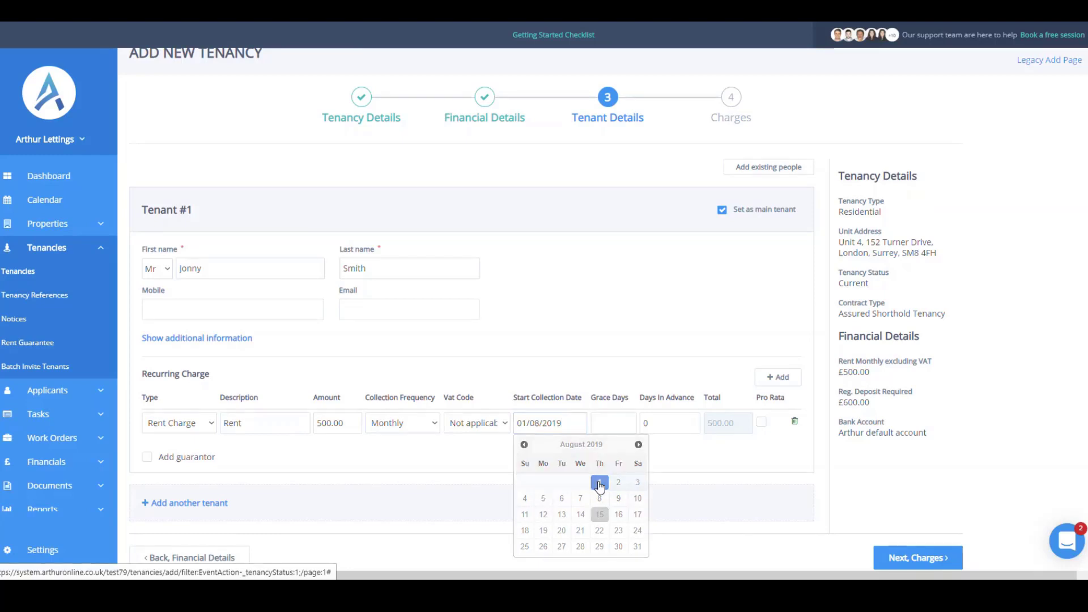
Step: Give the rent charge 5 grace days and 5 days in advance without pro rata, and continue to the charges
{"action": "left_click", "coordinate": [612, 426]}
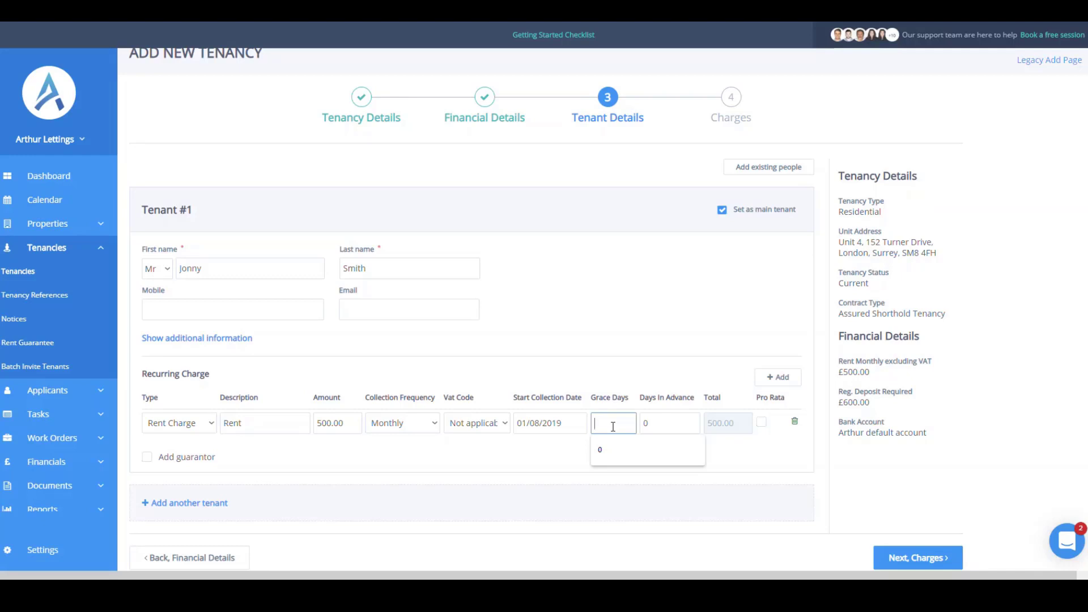
{"action": "type", "text": "5"}
{"action": "left_click", "coordinate": [680, 427]}
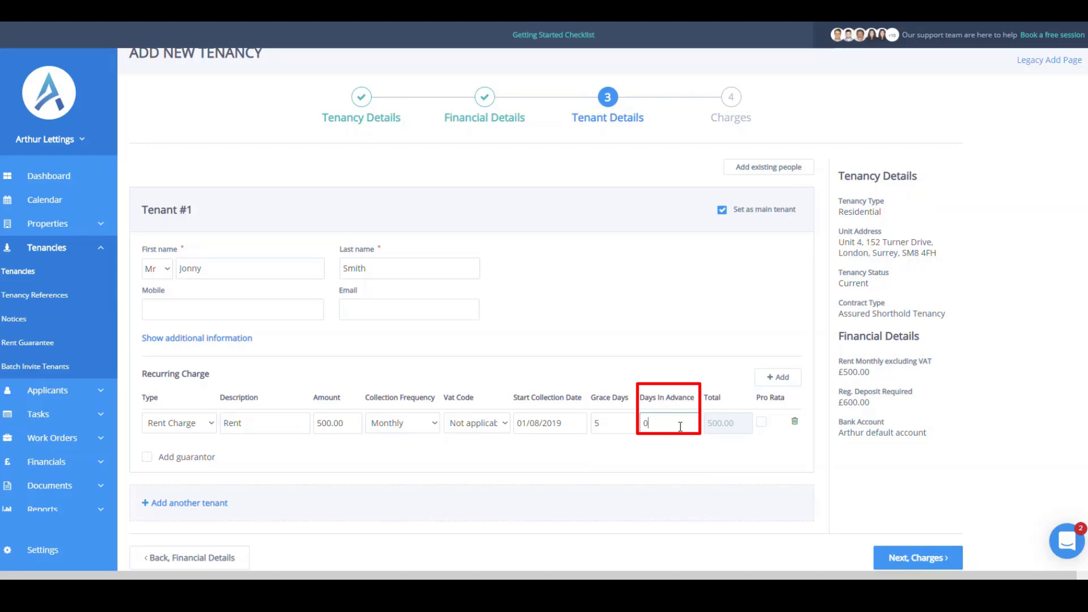
{"action": "key", "text": "BackSpace"}
{"action": "type", "text": "5"}
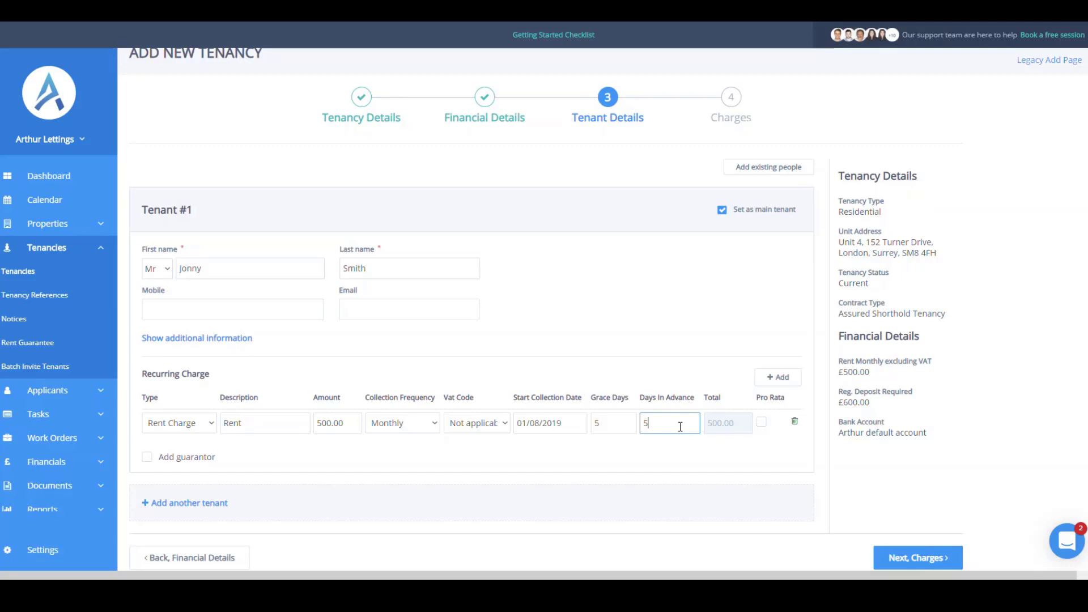
{"action": "left_click", "coordinate": [761, 422]}
{"action": "left_click", "coordinate": [761, 426]}
{"action": "scroll", "coordinate": [941, 463], "scroll_direction": "down", "scroll_amount": 1}
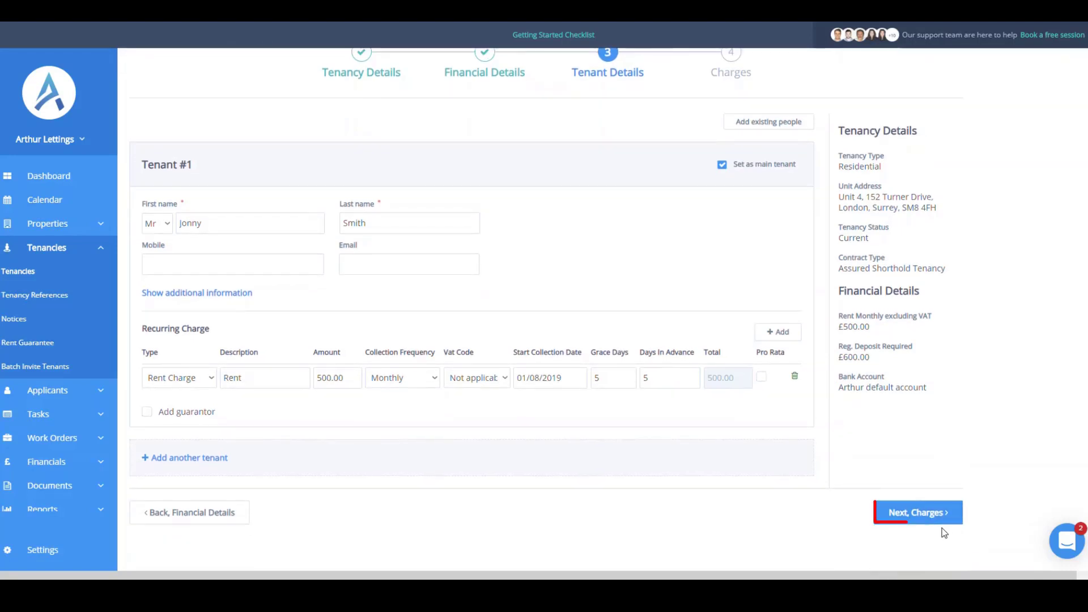
{"action": "left_click", "coordinate": [936, 525]}
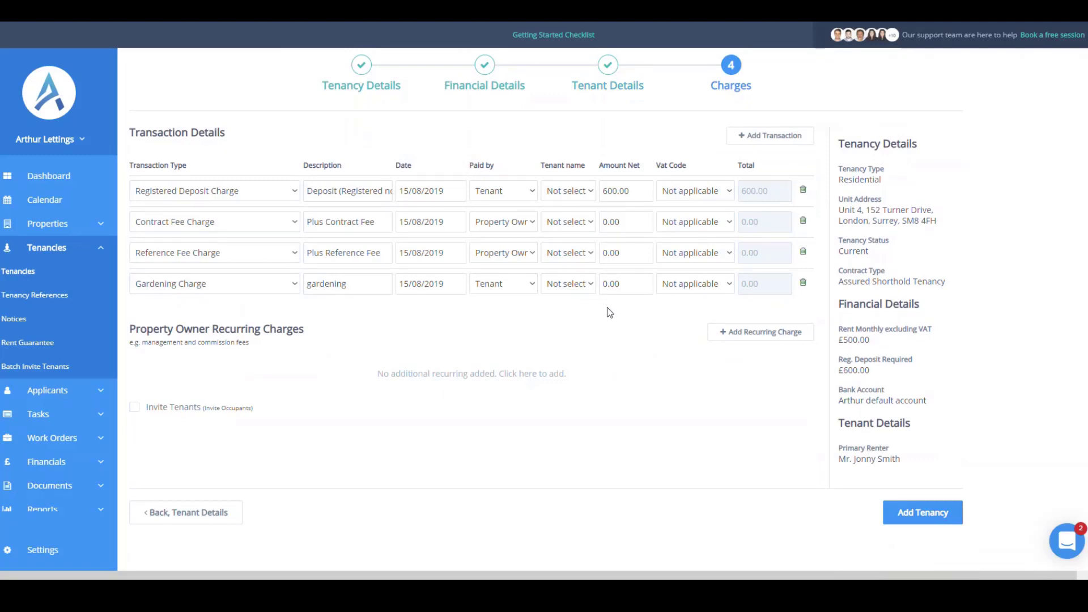
Step: Delete the contract fee, reference fee and gardening charges from the transaction details
{"action": "left_click", "coordinate": [802, 223]}
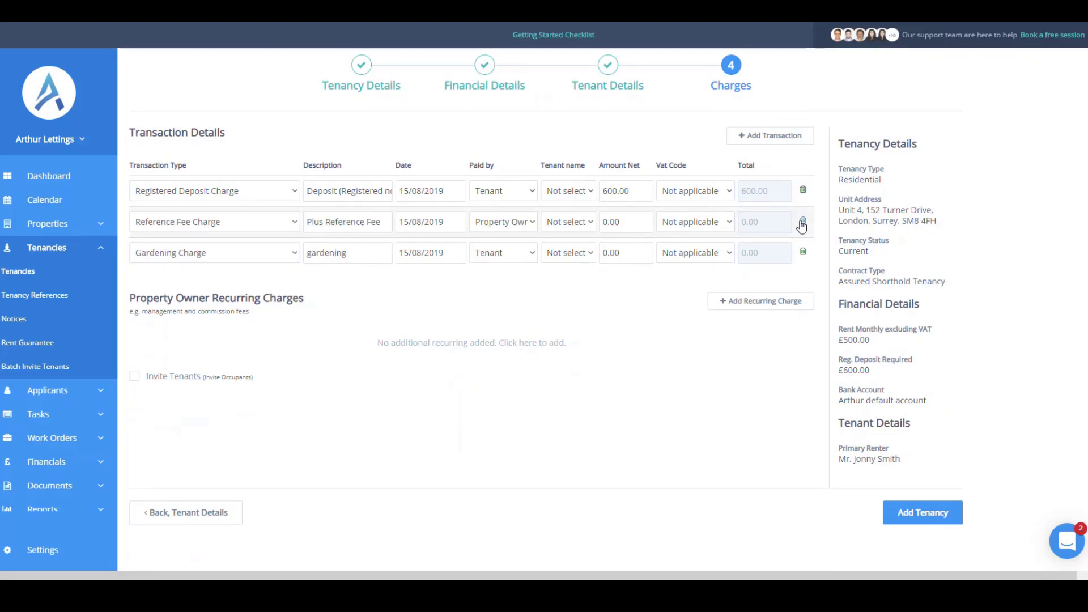
{"action": "left_click", "coordinate": [801, 223]}
{"action": "left_click", "coordinate": [801, 223]}
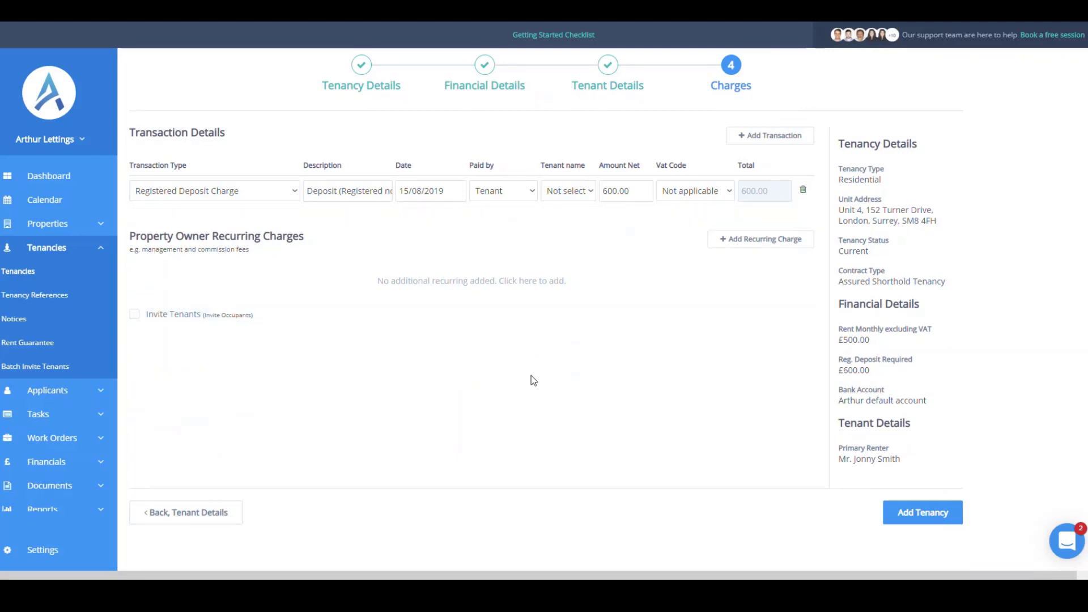
Step: Add a property owner recurring charge of type Management Fee Charge with the description "Management Fee"
{"action": "left_click_drag", "start_coordinate": [311, 236], "coordinate": [129, 244]}
{"action": "left_click", "coordinate": [321, 247]}
{"action": "left_click", "coordinate": [743, 240]}
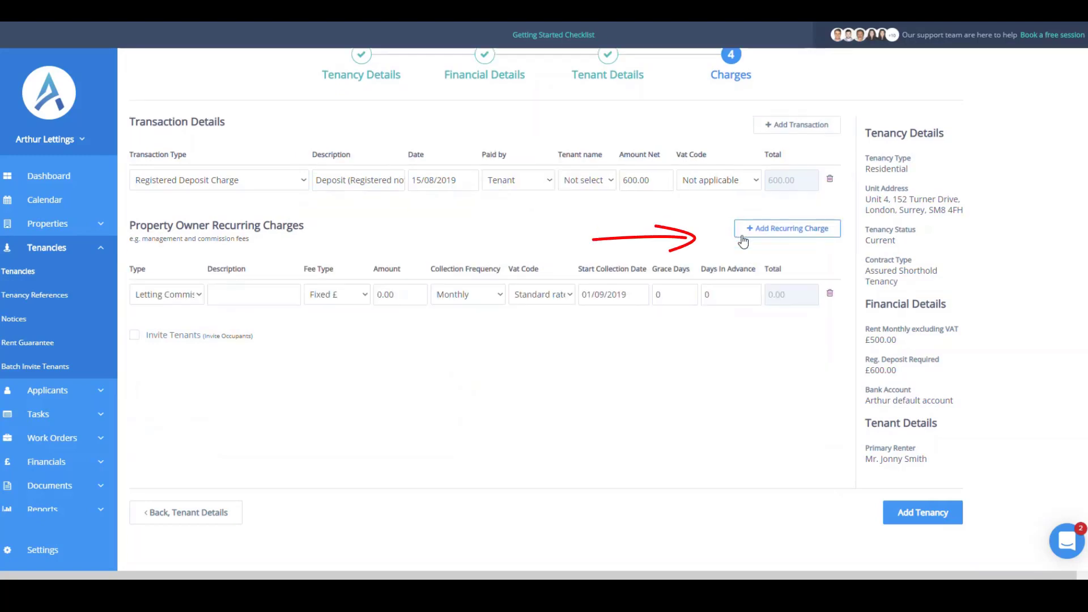
{"action": "left_click", "coordinate": [159, 296]}
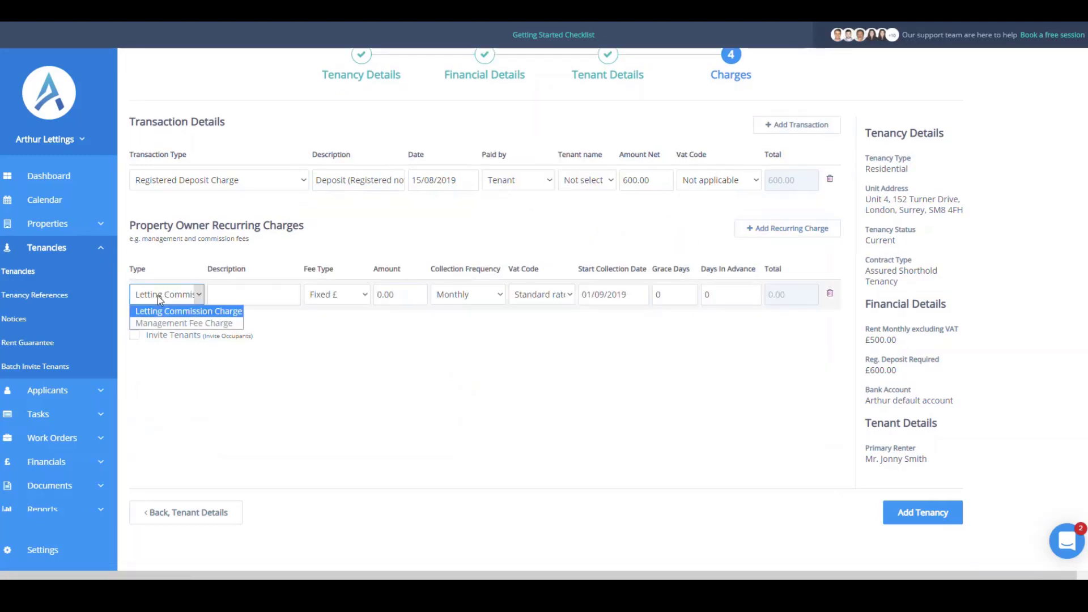
{"action": "left_click", "coordinate": [170, 323]}
{"action": "left_click", "coordinate": [255, 296]}
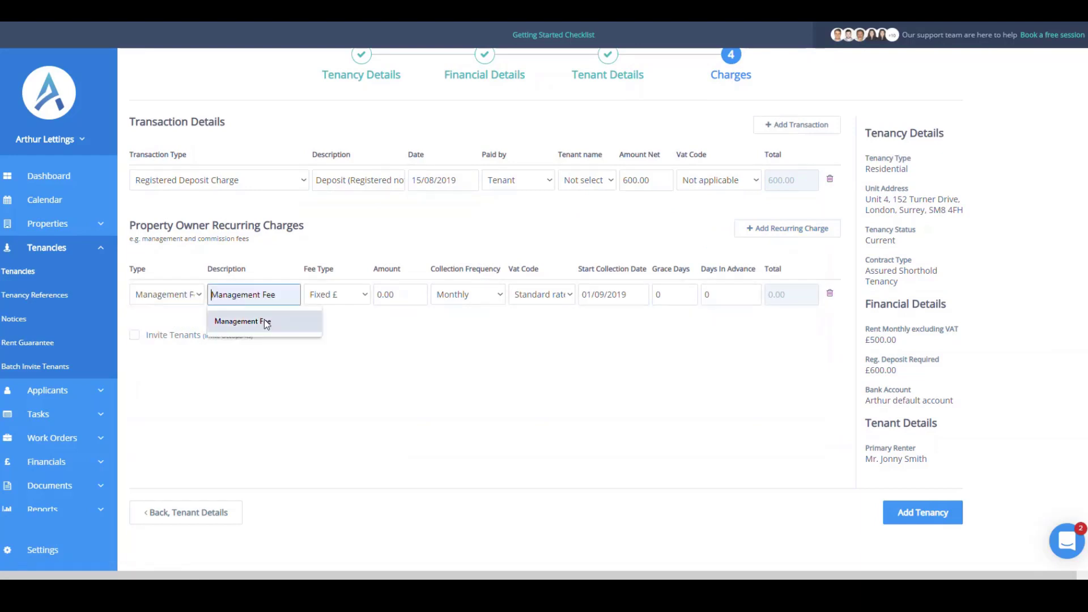
{"action": "left_click", "coordinate": [266, 322]}
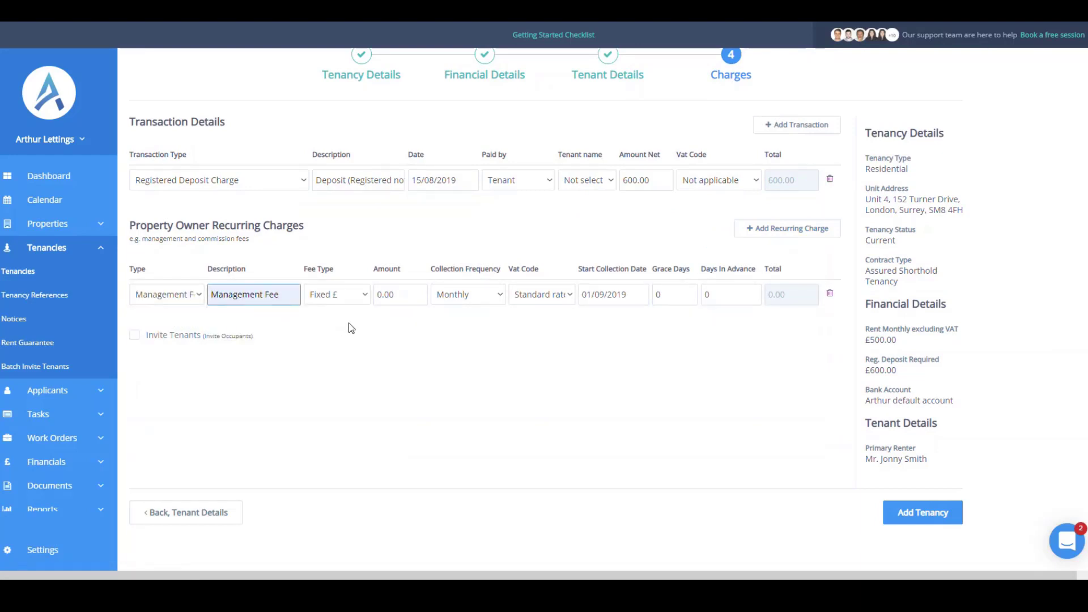
Step: Set the management fee to 10 % based on rent received and submit the new tenancy
{"action": "left_click", "coordinate": [366, 294]}
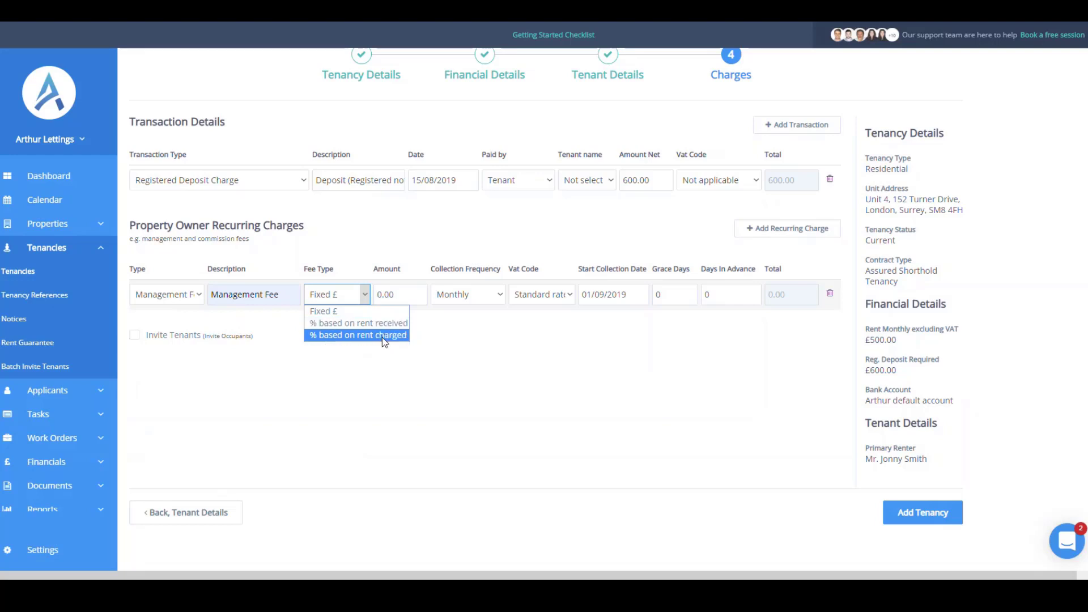
{"action": "left_click", "coordinate": [383, 324]}
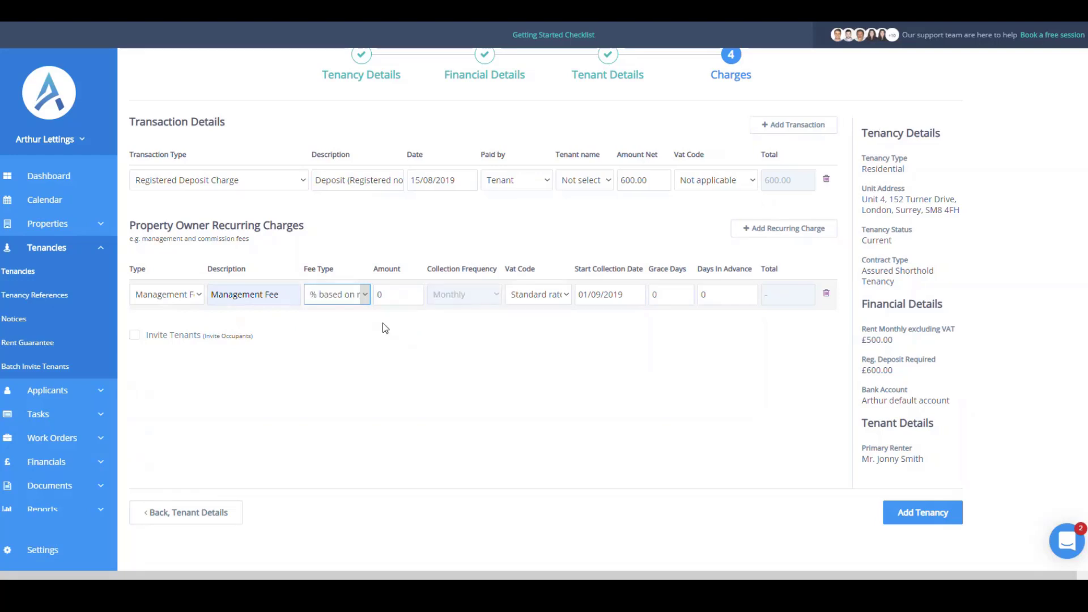
{"action": "left_click", "coordinate": [406, 294]}
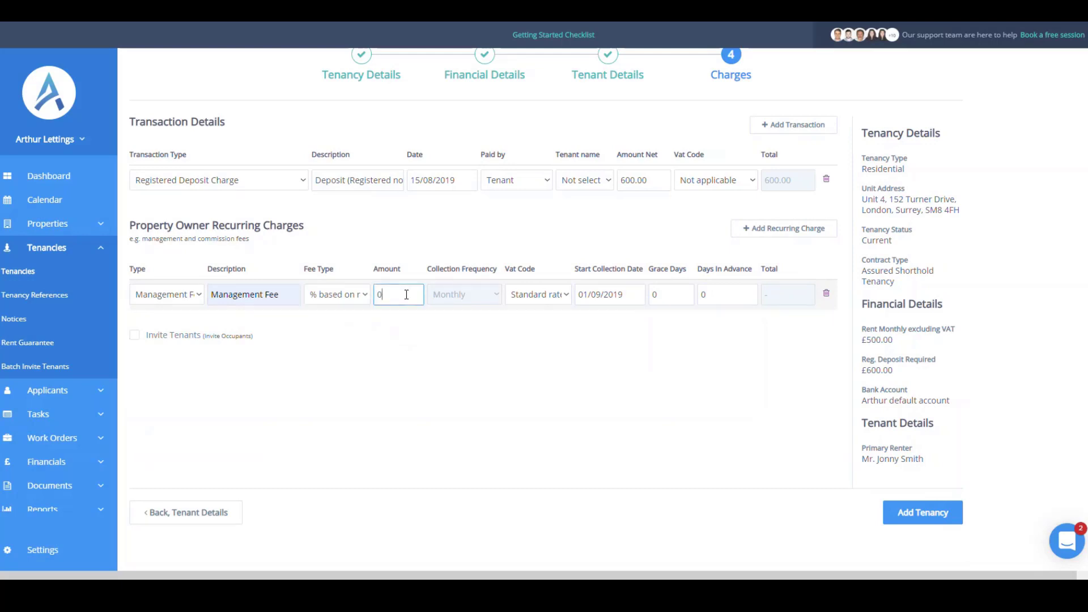
{"action": "key", "text": "BackSpace"}
{"action": "type", "text": "10"}
{"action": "left_click", "coordinate": [920, 516]}
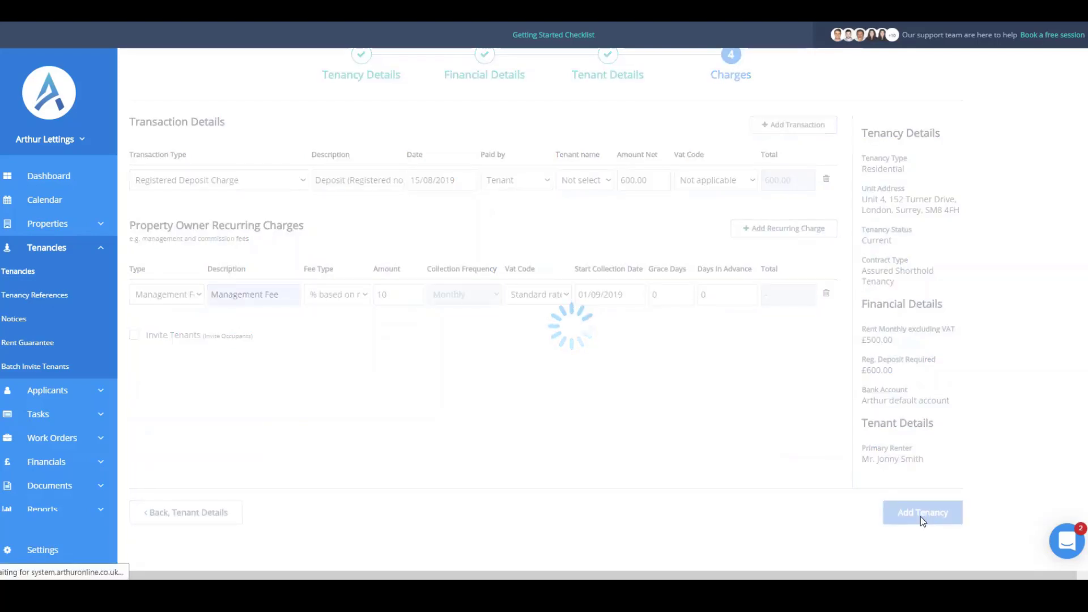